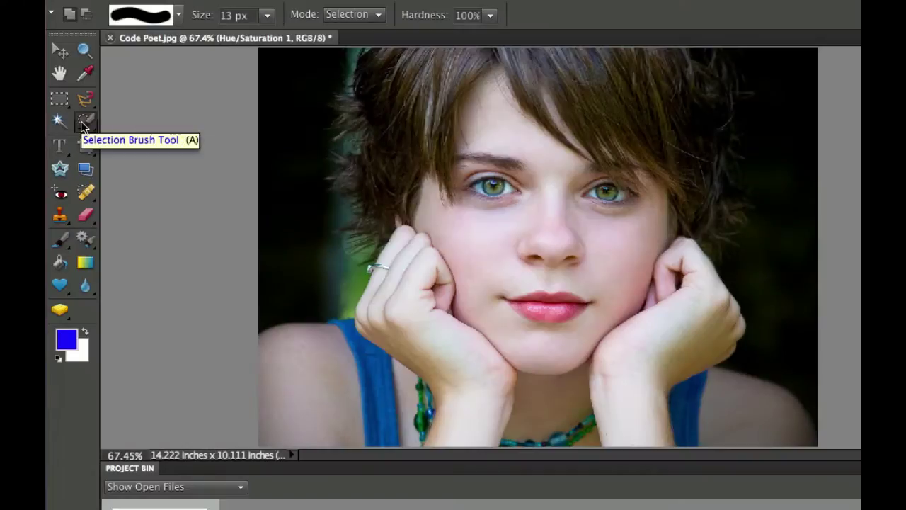
Switch to the Quick Selection Tool and select both irises with a 30 px brush
left_click(83, 126)
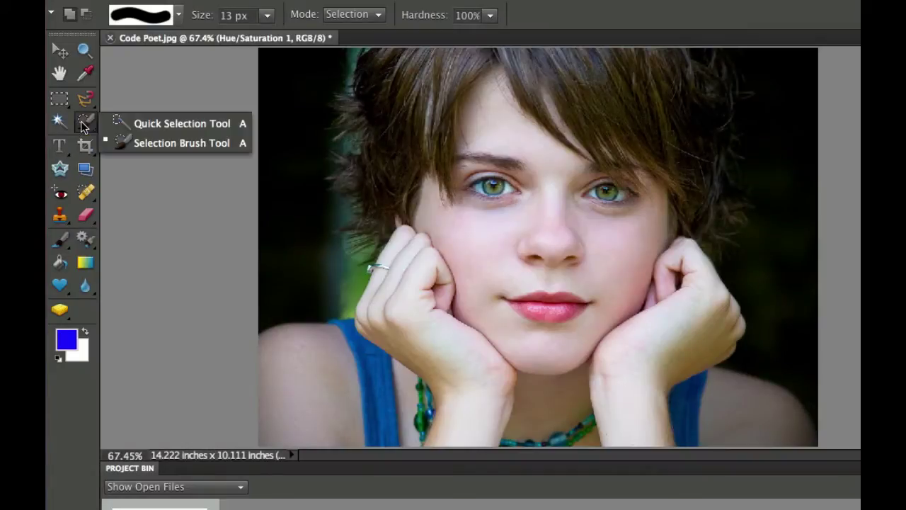
left_click(157, 125)
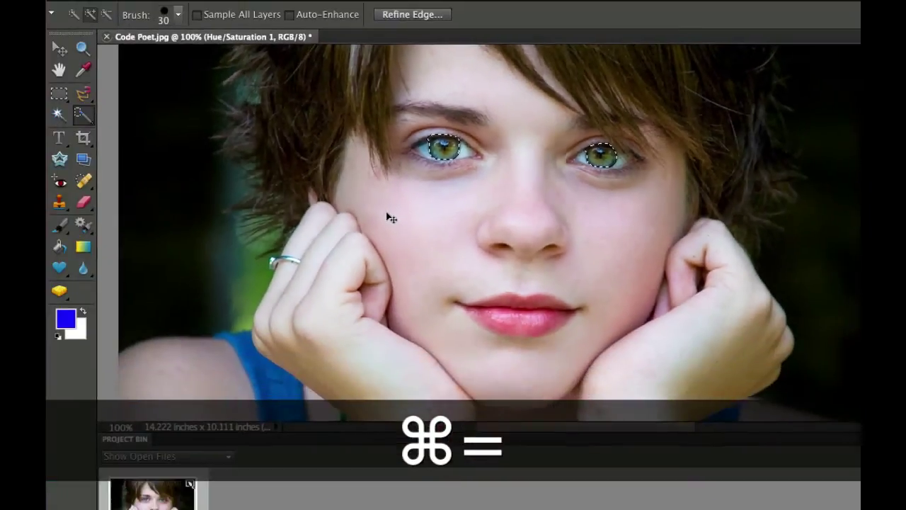
Zoom in on the eyes to 300% and switch to the Selection Brush Tool
scroll(386, 214, "up", 3)
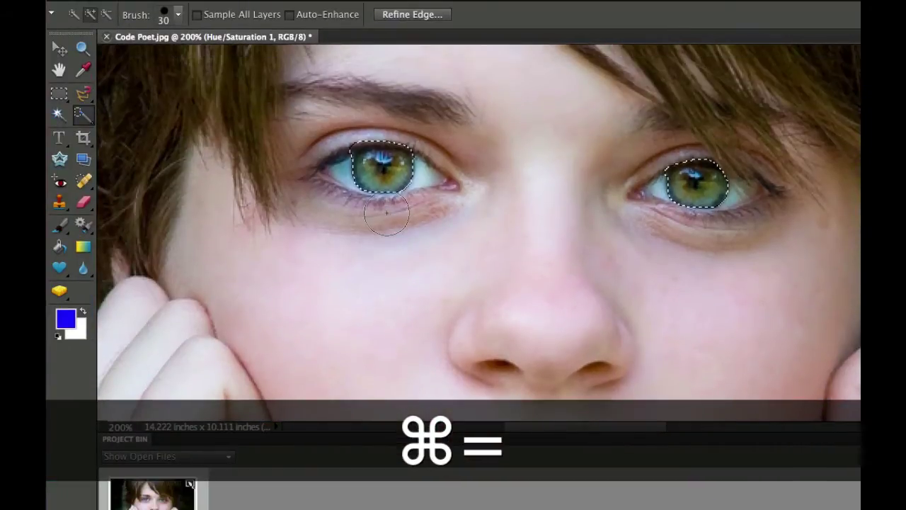
key("super+equal")
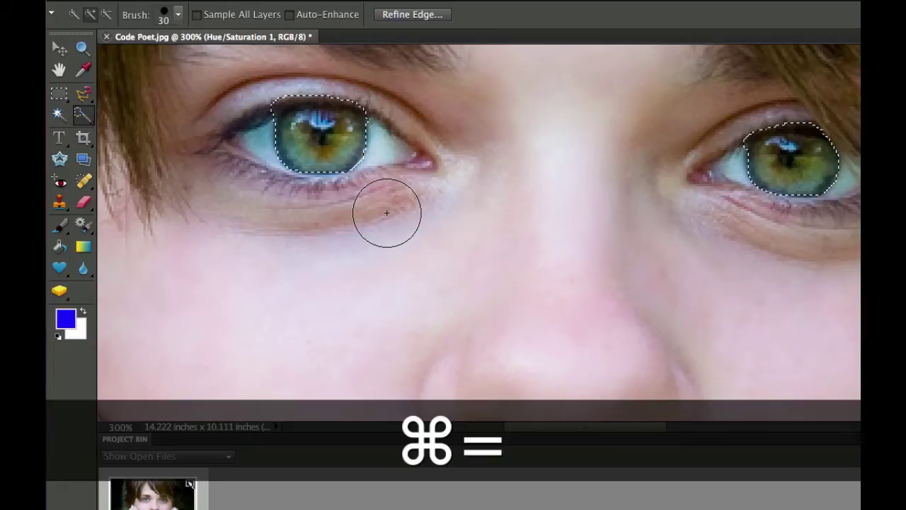
scroll(387, 212, "up", 1)
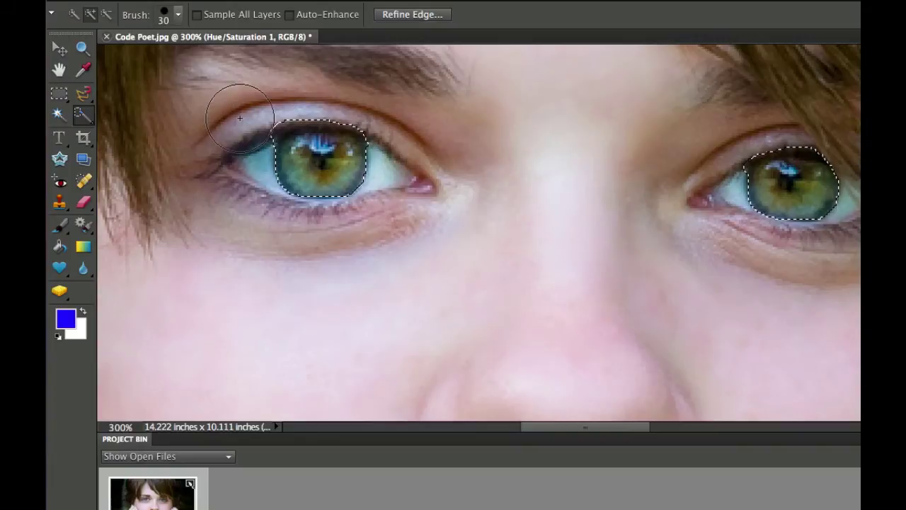
left_click(84, 116)
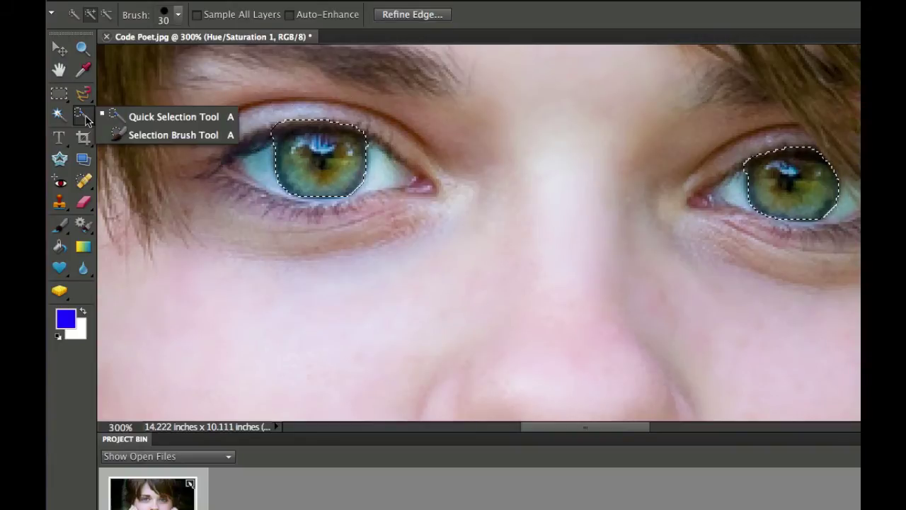
left_click(177, 222)
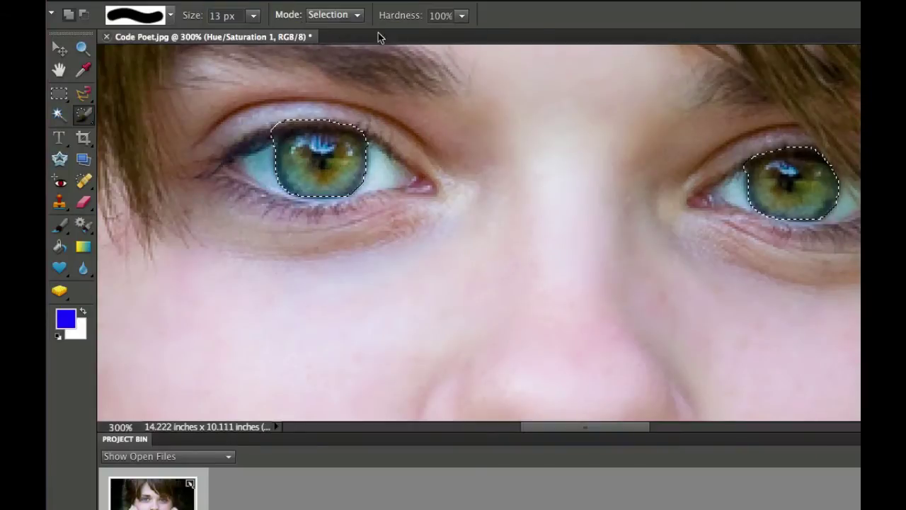
Put the Selection Brush in Mask mode and start masking on the left eye
left_click(361, 15)
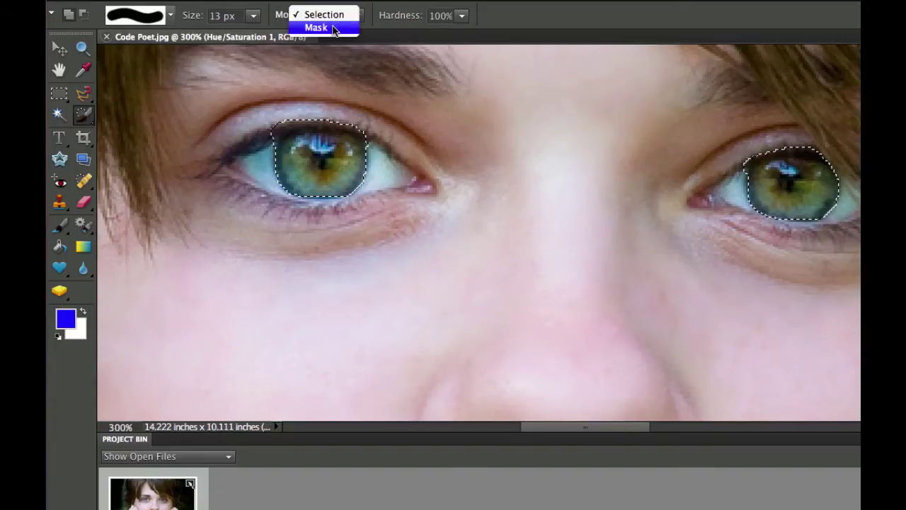
left_click(334, 28)
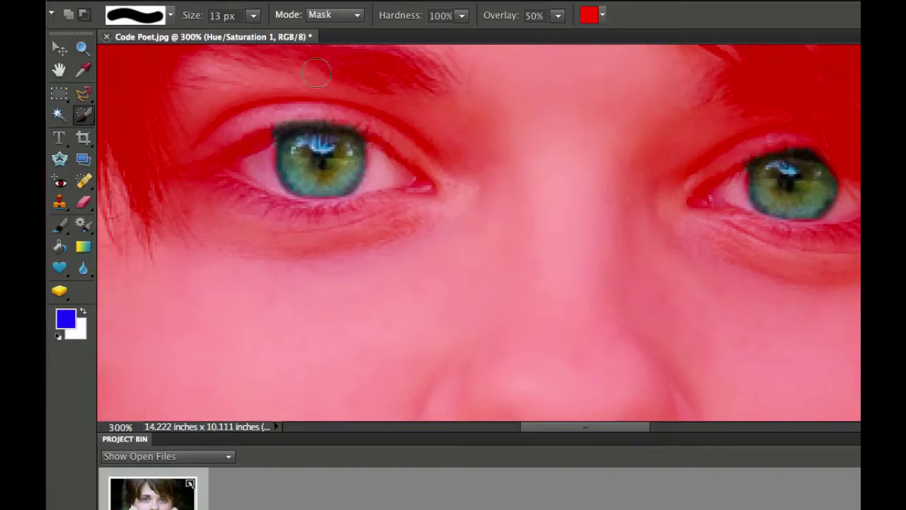
left_click(260, 133)
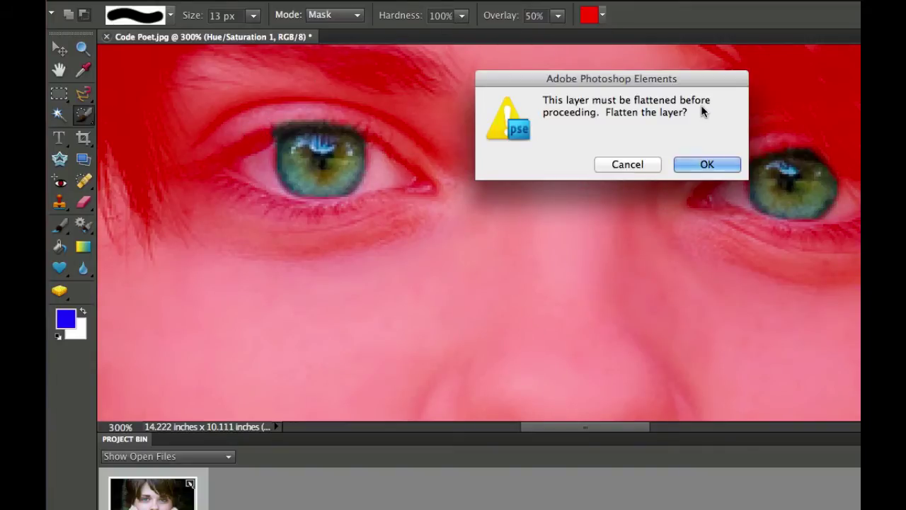
Flatten the image, then paint the mask along the upper lids of both eyes
left_click(688, 161)
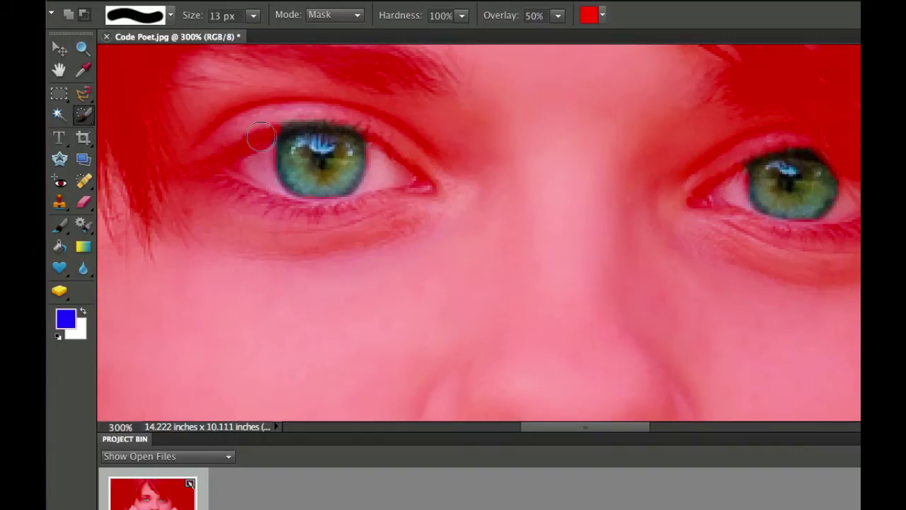
mouse_move(261, 136)
left_mouse_down()
mouse_move(302, 110)
mouse_move(380, 132)
left_mouse_up()
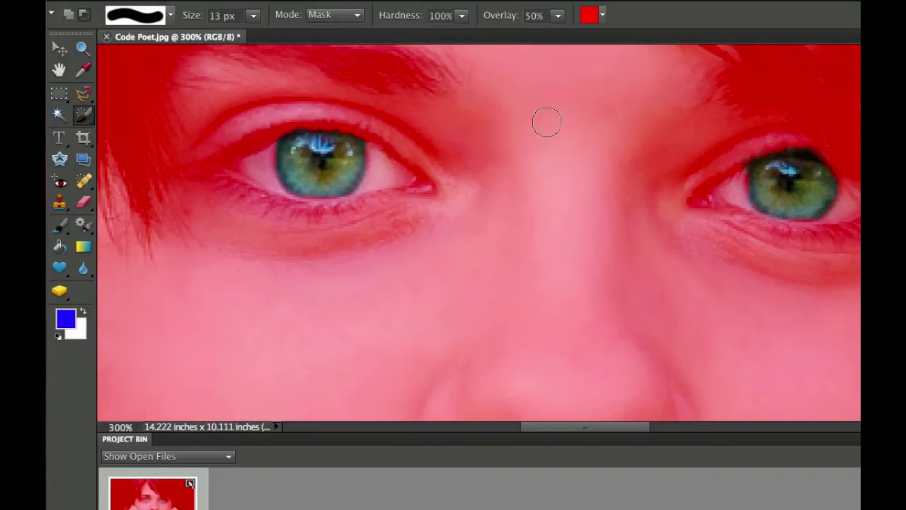
mouse_move(690, 156)
left_mouse_down()
mouse_move(741, 161)
mouse_move(778, 143)
mouse_move(770, 140)
mouse_move(802, 137)
mouse_move(859, 183)
mouse_move(826, 238)
mouse_move(764, 237)
mouse_move(736, 199)
left_mouse_up()
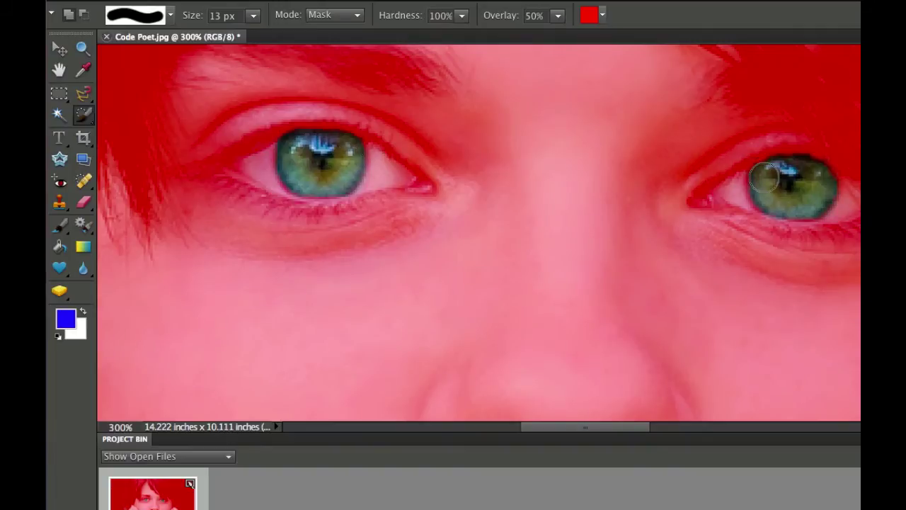
Remove the mask from the right iris's upper-left edge with the Selection Brush
mouse_move(765, 178)
left_mouse_down()
mouse_move(804, 164)
mouse_move(820, 174)
mouse_move(816, 199)
mouse_move(782, 203)
left_mouse_up()
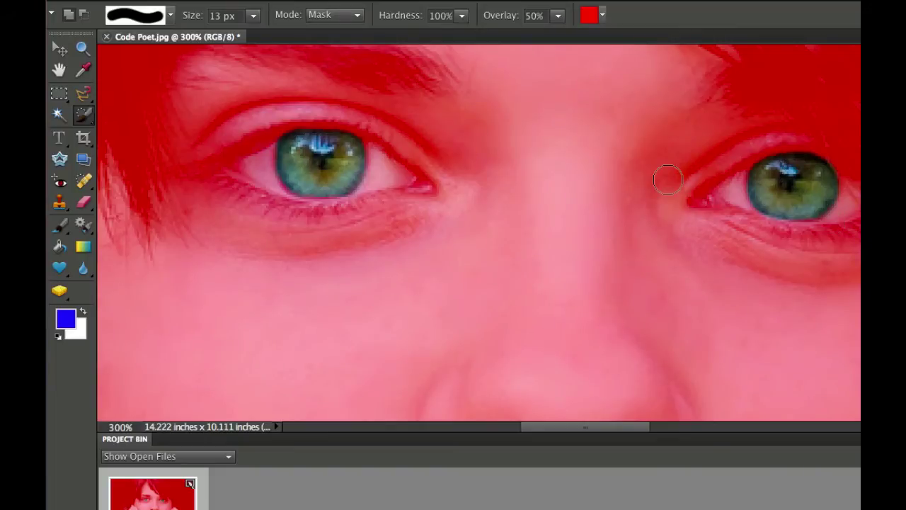
Return the brush to Selection mode and invert the selection with Cmd+Shift+I
left_click(344, 15)
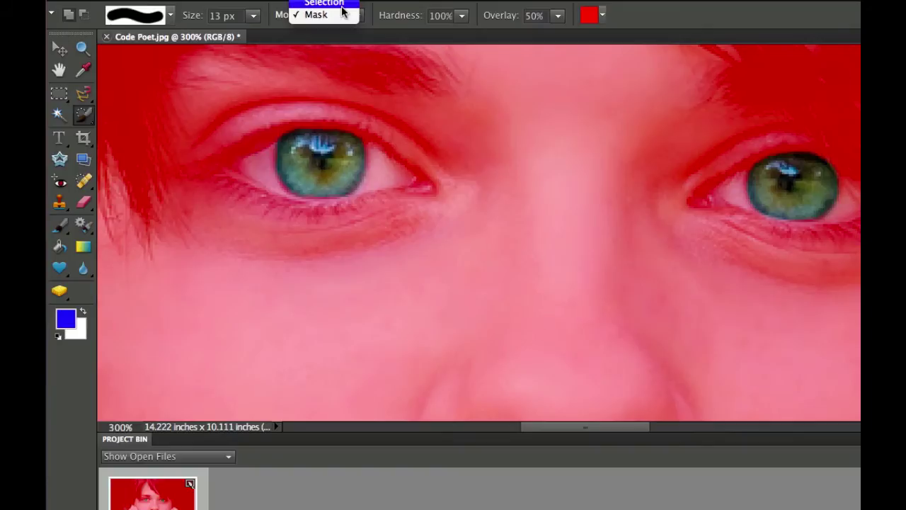
left_click(331, 3)
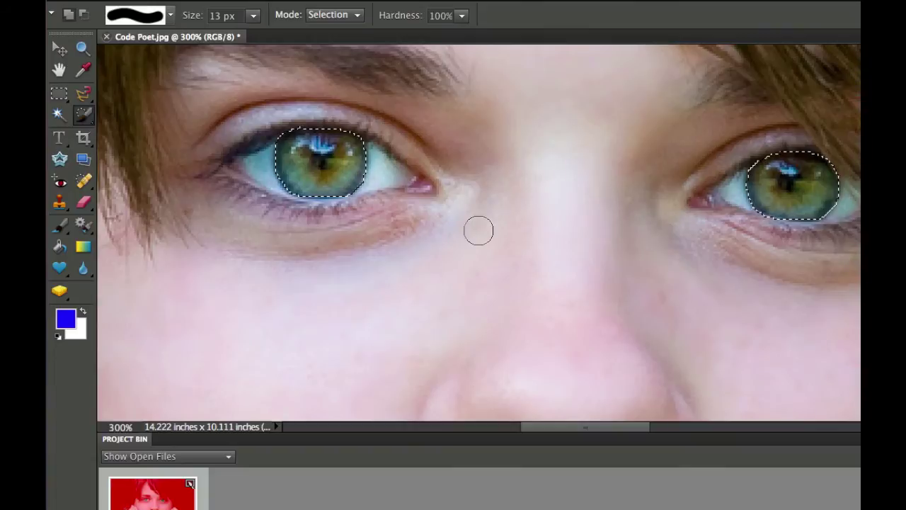
key("super+shift+i")
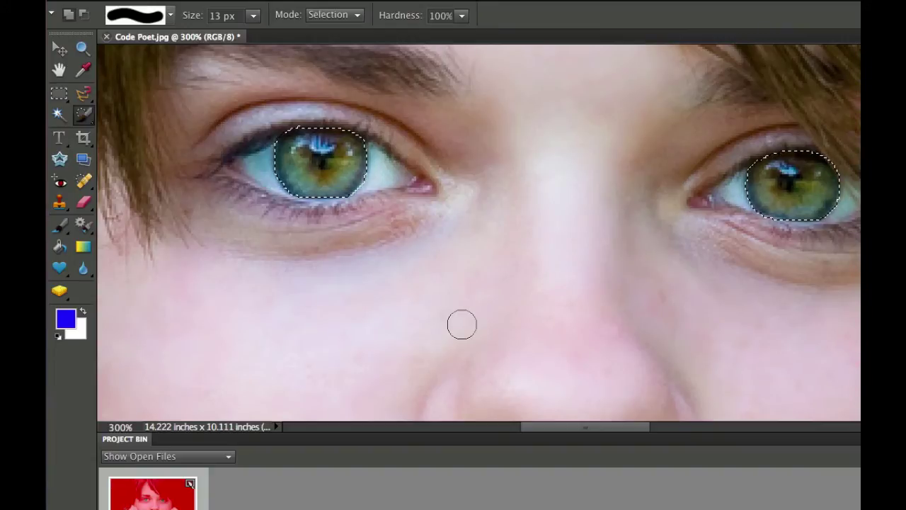
Fit the whole portrait on screen and open the new fill or adjustment layer list
key("super")
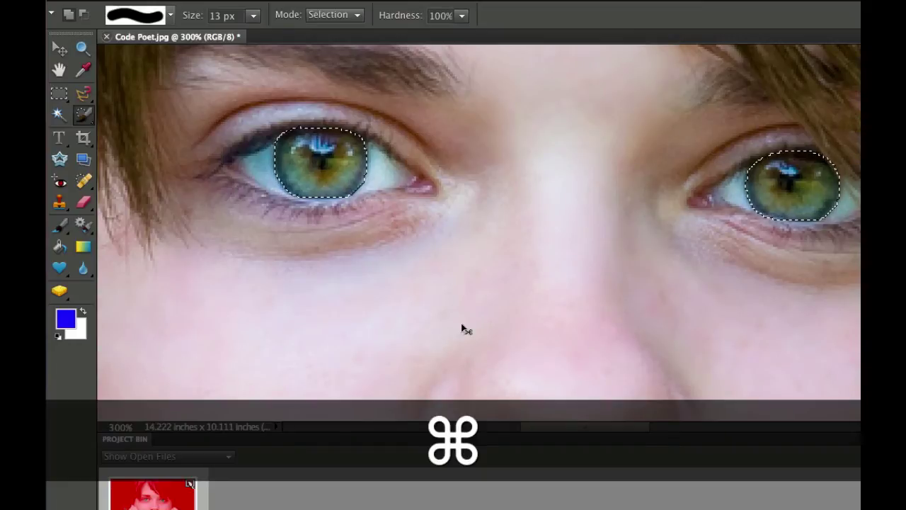
key("super+0")
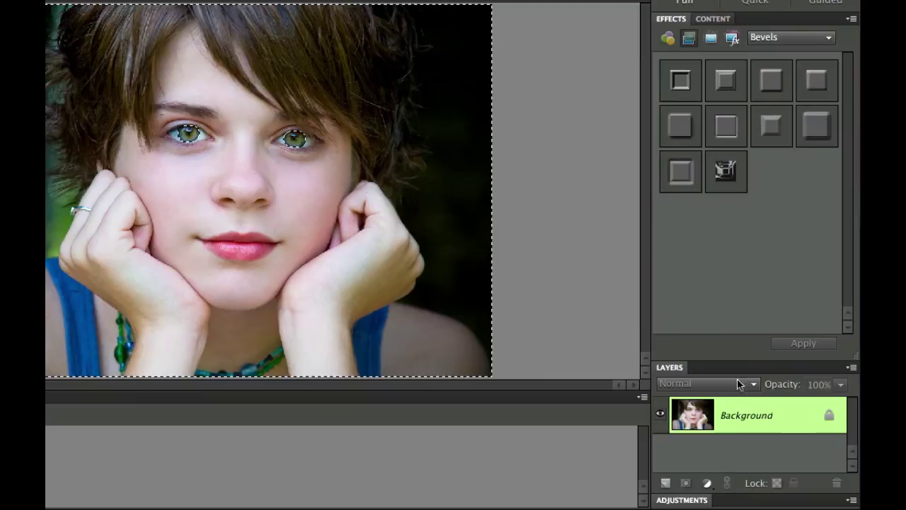
left_click(707, 482)
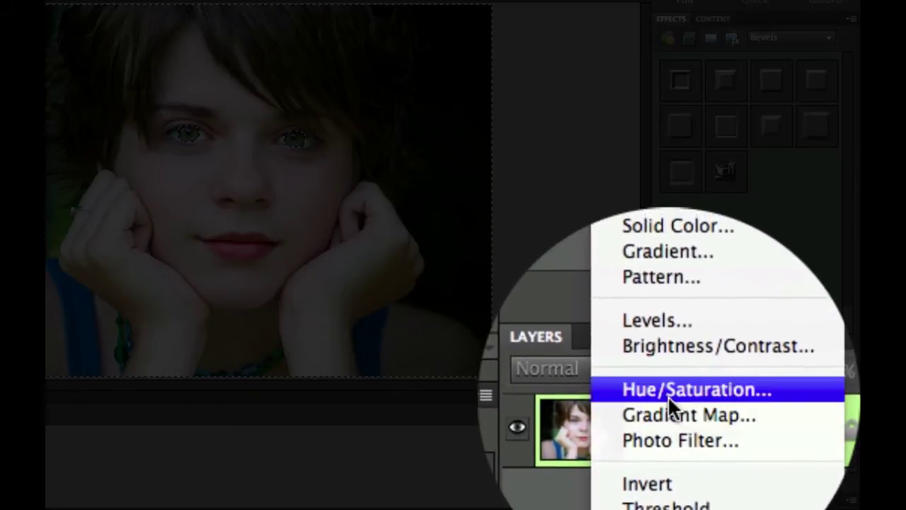
Add a Hue/Saturation layer with Saturation dragged fully left, keeping only the green eyes
left_click(668, 393)
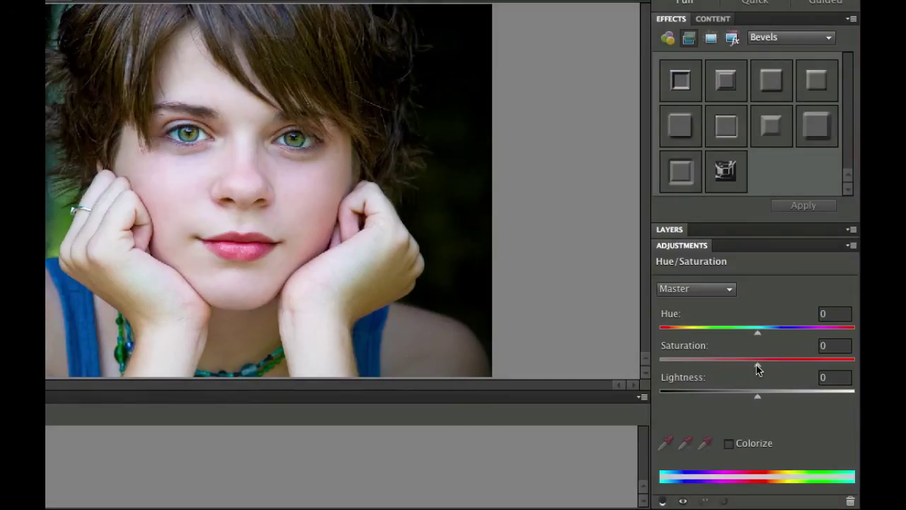
left_click_drag(757, 369, 656, 365)
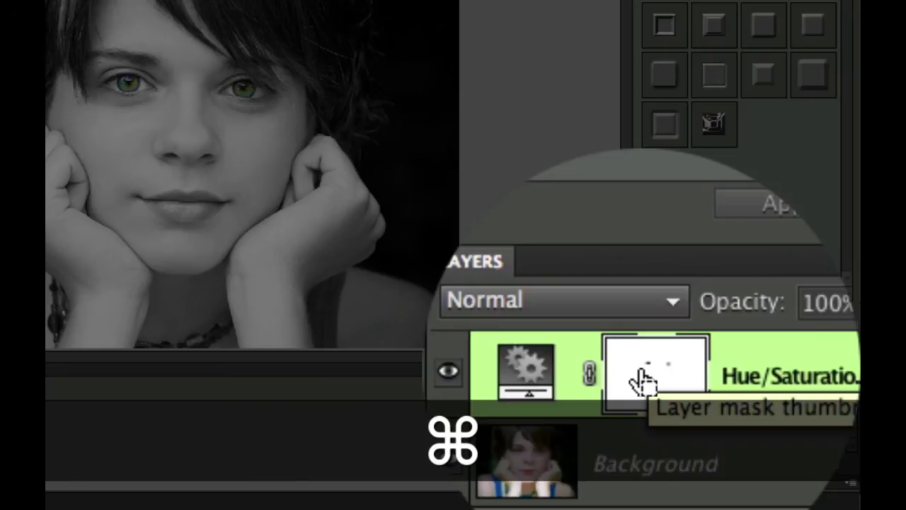
Load the adjustment layer's mask as a selection and invert it to just the eyes
left_click(737, 389, "super")
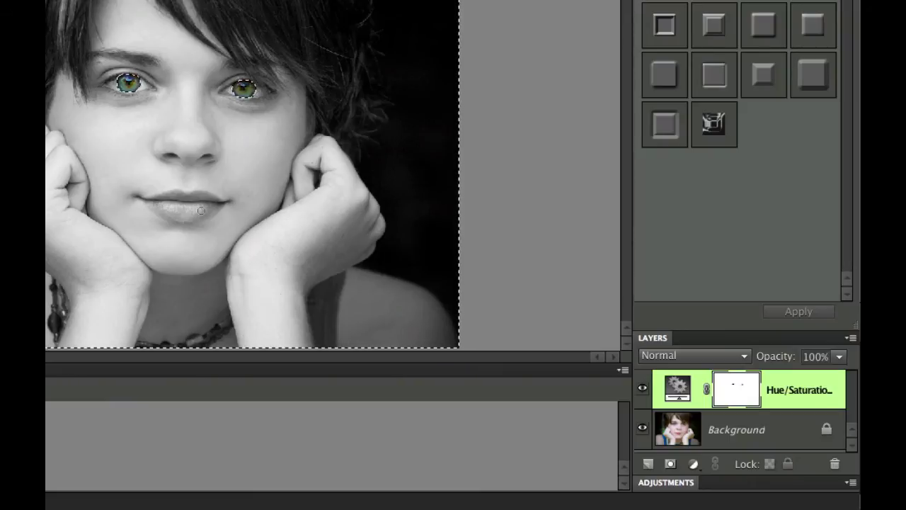
key("super+shift+i")
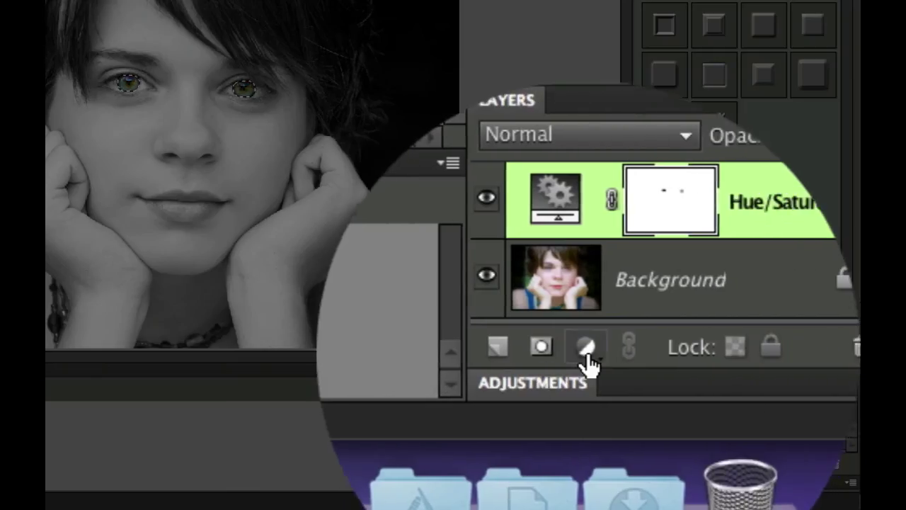
Add a second Hue/Saturation adjustment layer with Colorize turned on
left_click(588, 361)
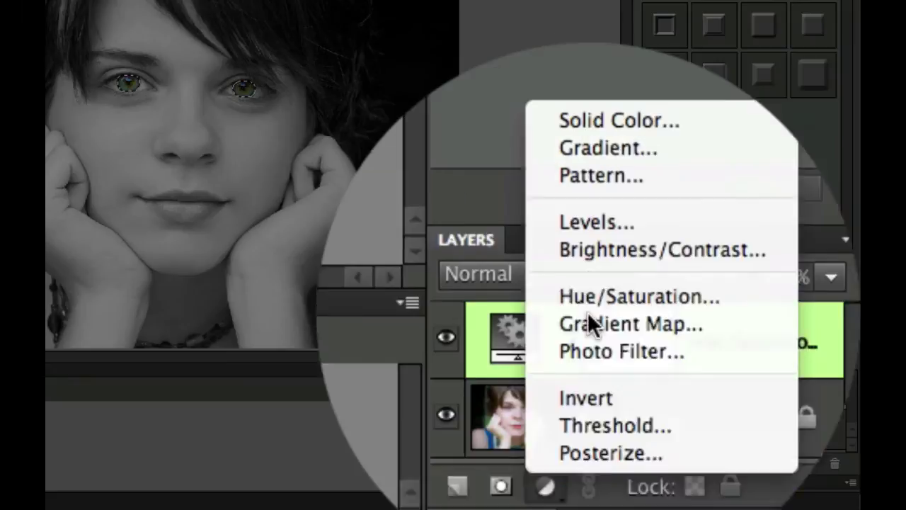
left_click(588, 317)
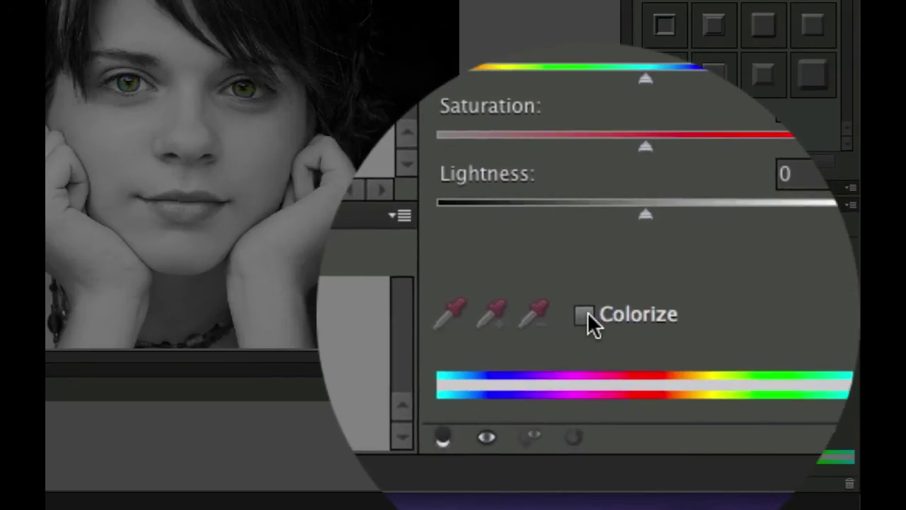
left_click(586, 314)
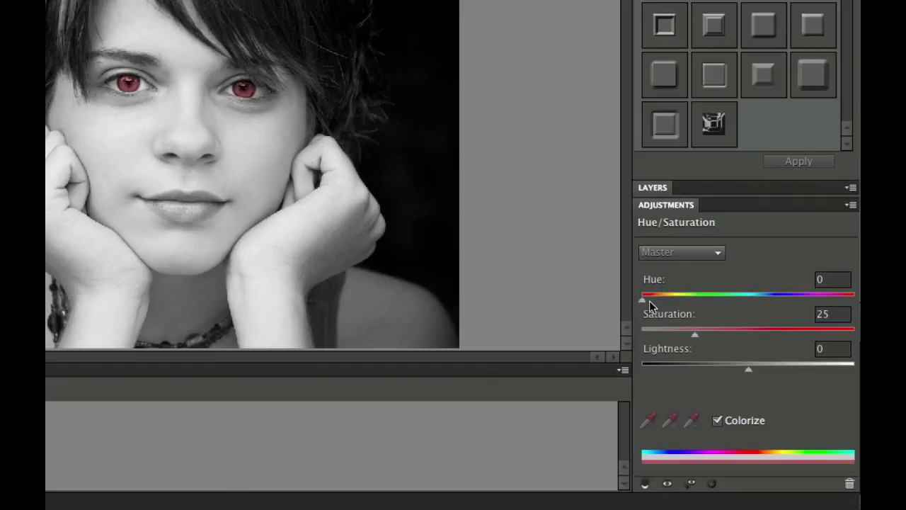
Tint the eyes blue with Hue 212, Saturation 46 and Lightness -16
left_click_drag(642, 299, 722, 298)
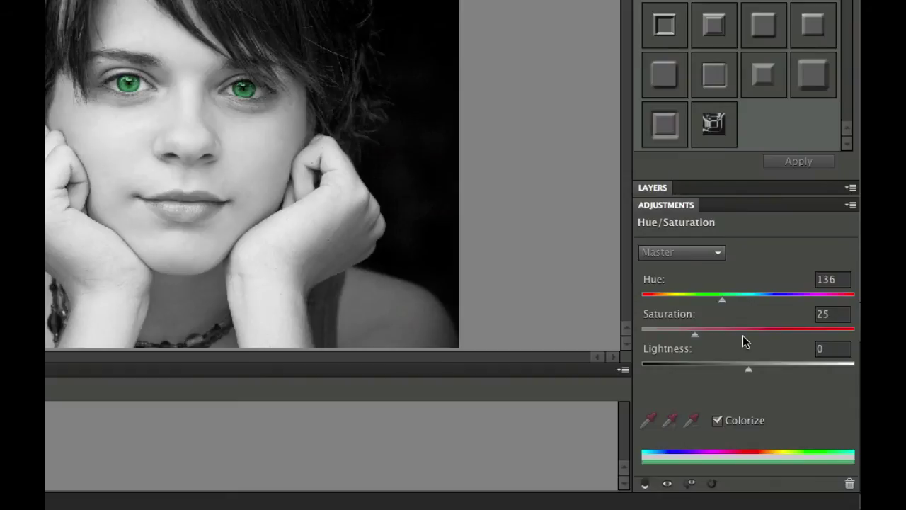
left_click_drag(698, 336, 716, 337)
left_click_drag(752, 368, 731, 351)
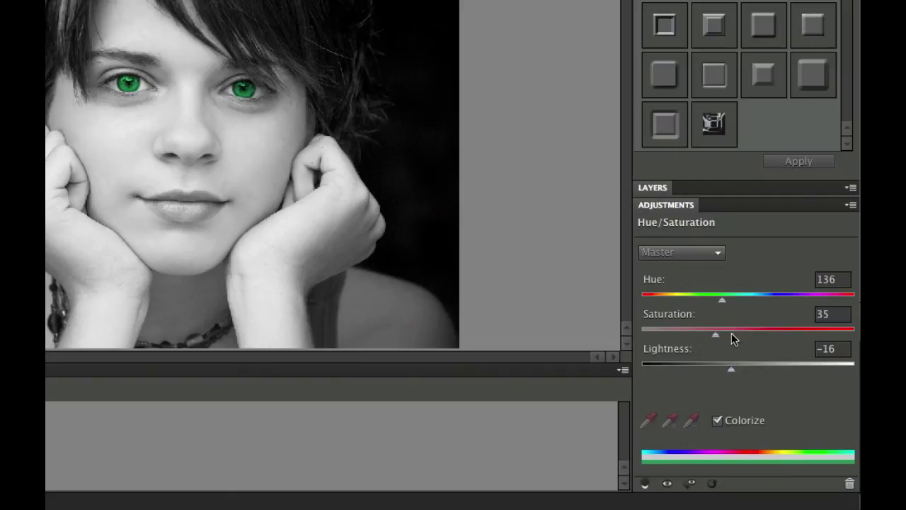
left_click_drag(723, 300, 765, 298)
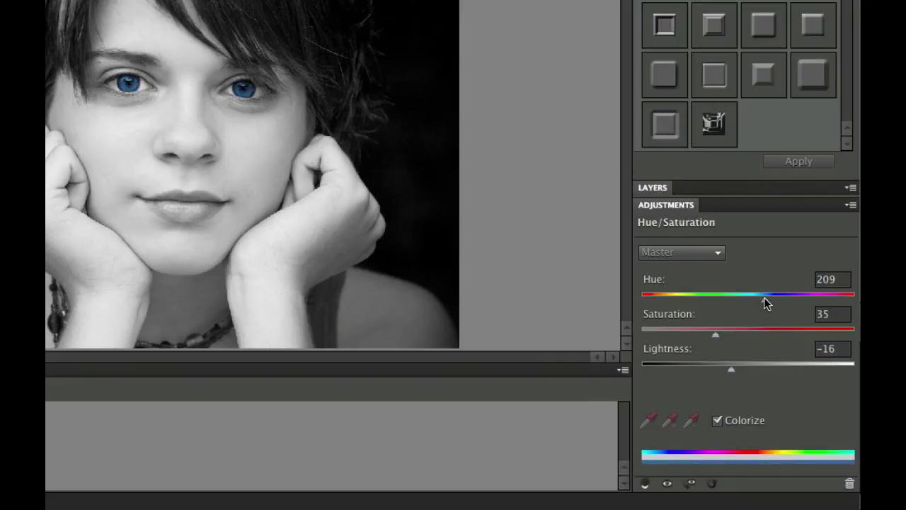
left_click_drag(718, 341, 740, 340)
left_click_drag(765, 303, 767, 304)
Lower the Hue/Saturation 2 eye-tint layer's opacity to 73% in the Layers panel
left_click(653, 190)
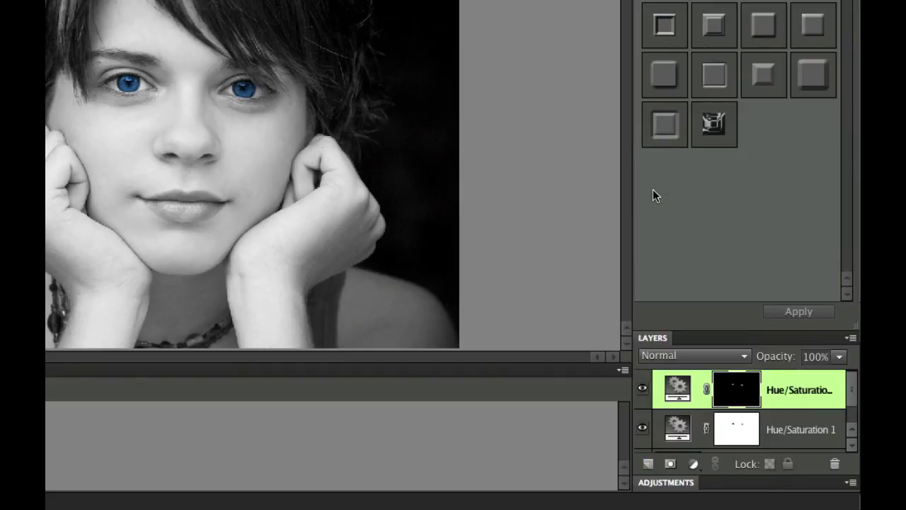
left_click(843, 355)
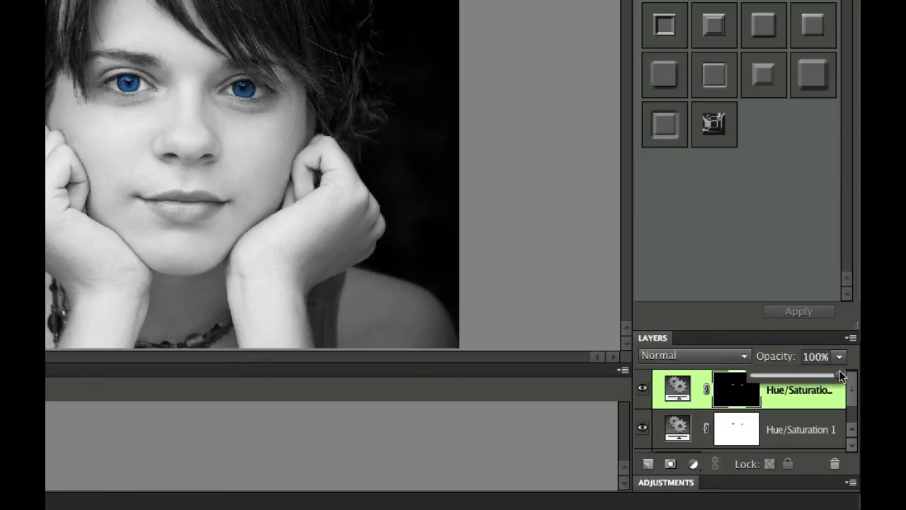
left_click_drag(842, 375, 829, 376)
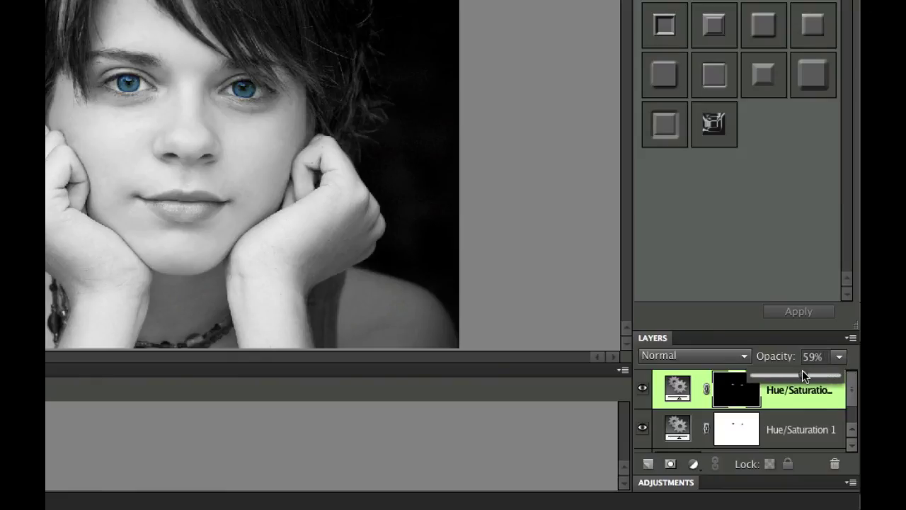
left_click_drag(802, 376, 818, 376)
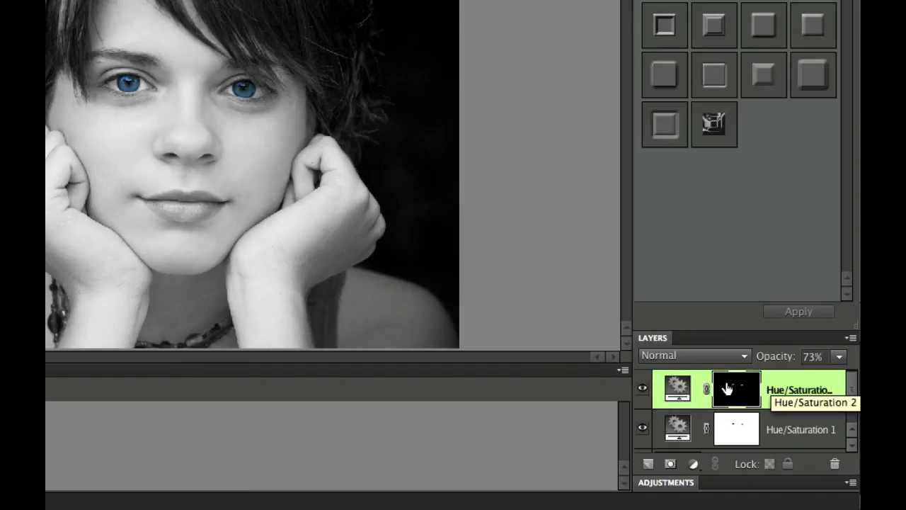
Compare the blue eye tint on and off, then set its Hue to 162 for green irises
left_click(643, 390)
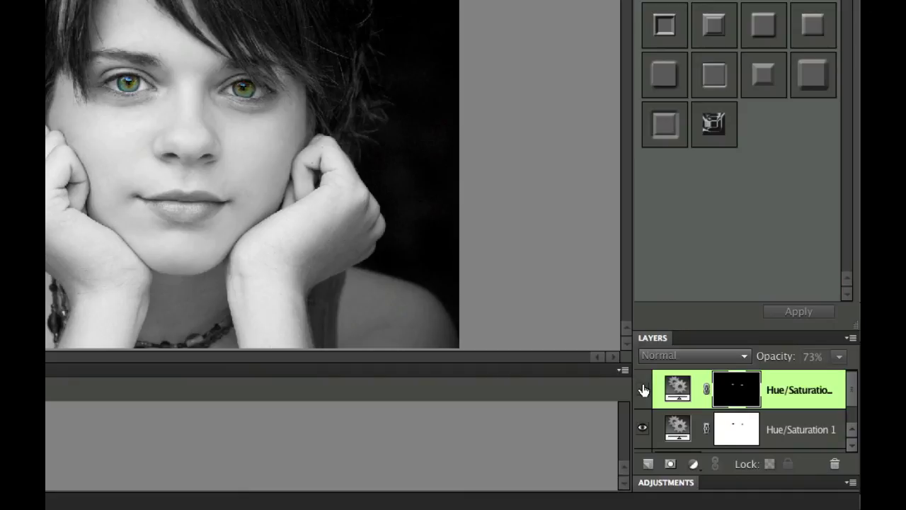
left_click(643, 390)
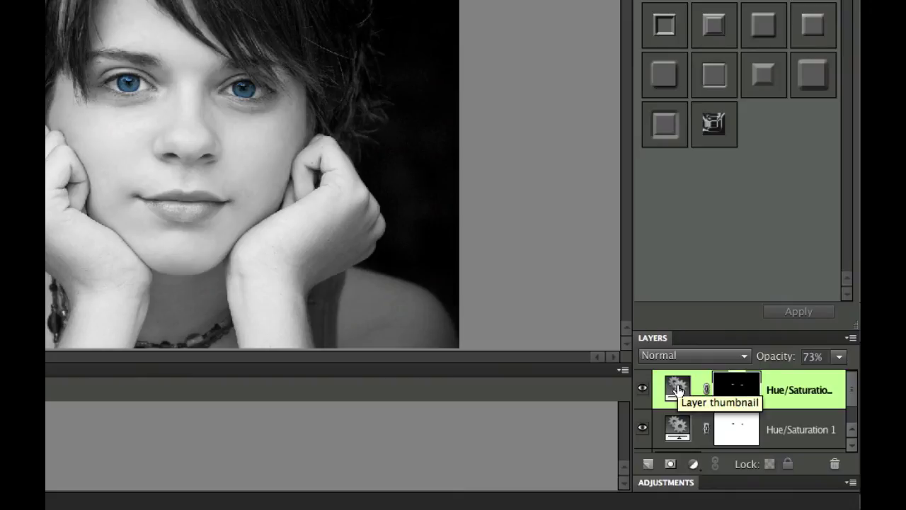
double_click(678, 389)
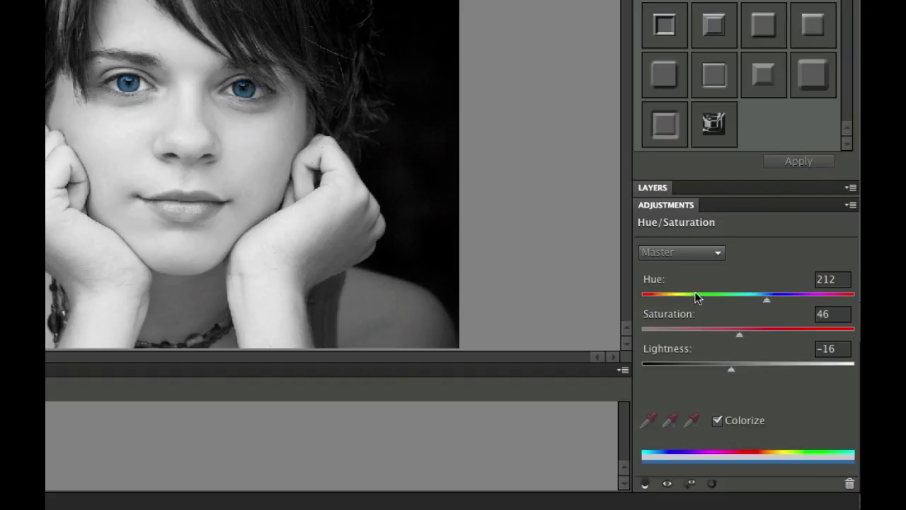
left_click_drag(766, 299, 738, 300)
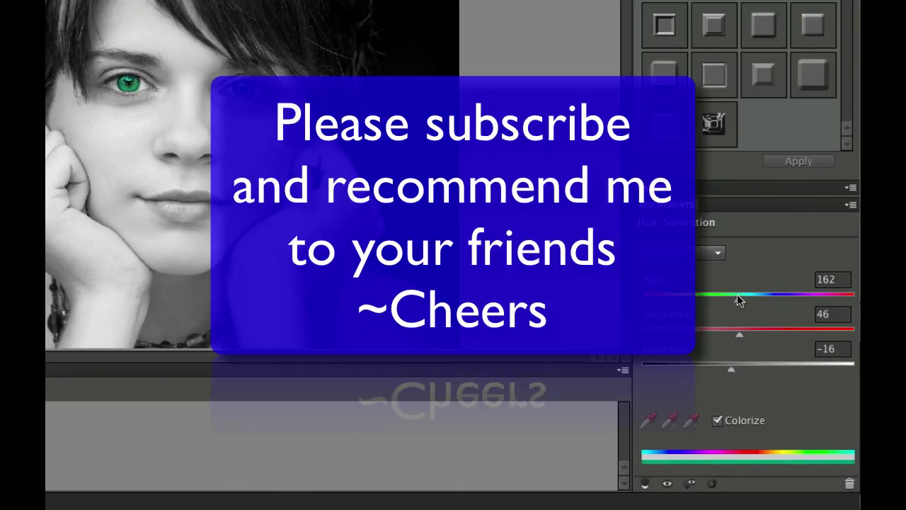